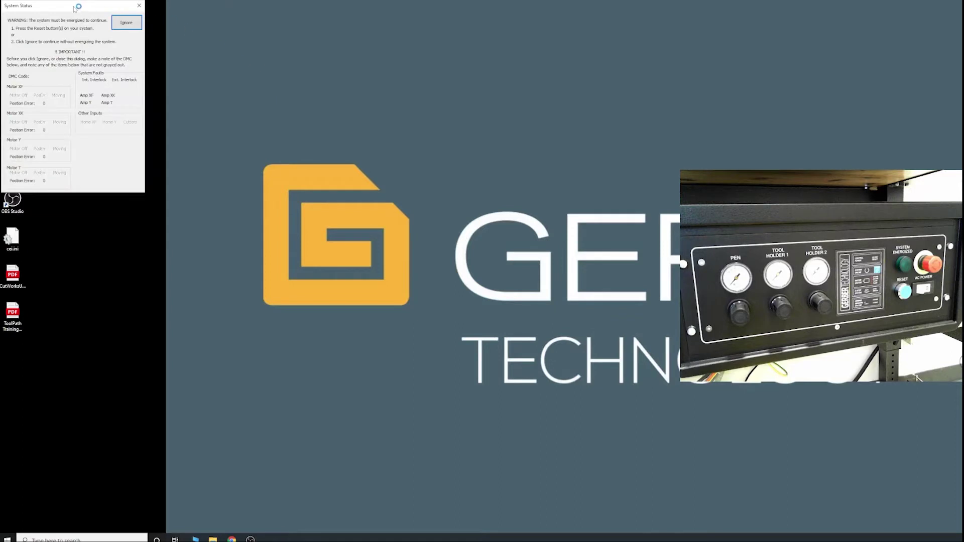
Move the System Status warning aside and accept the User Log On dialog.
drag(75, 6, 145, 38)
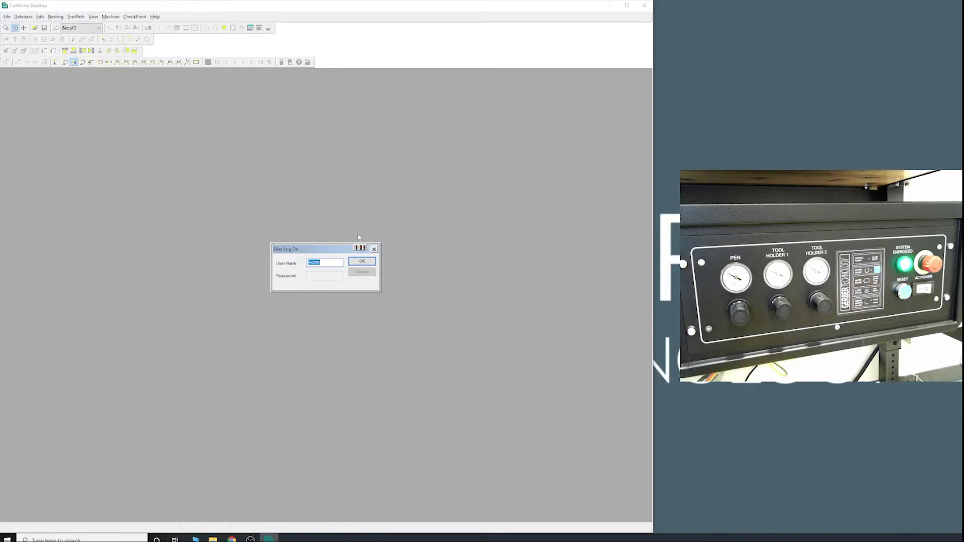
click(371, 263)
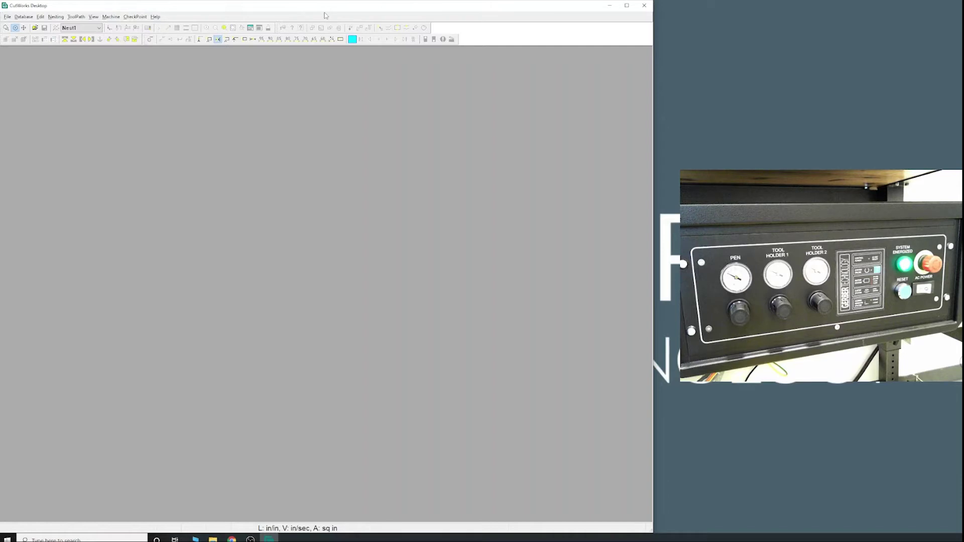
Open 8inch.dxf through File > Open, keeping 'in' as the DXF import distance unit.
click(8, 16)
click(20, 32)
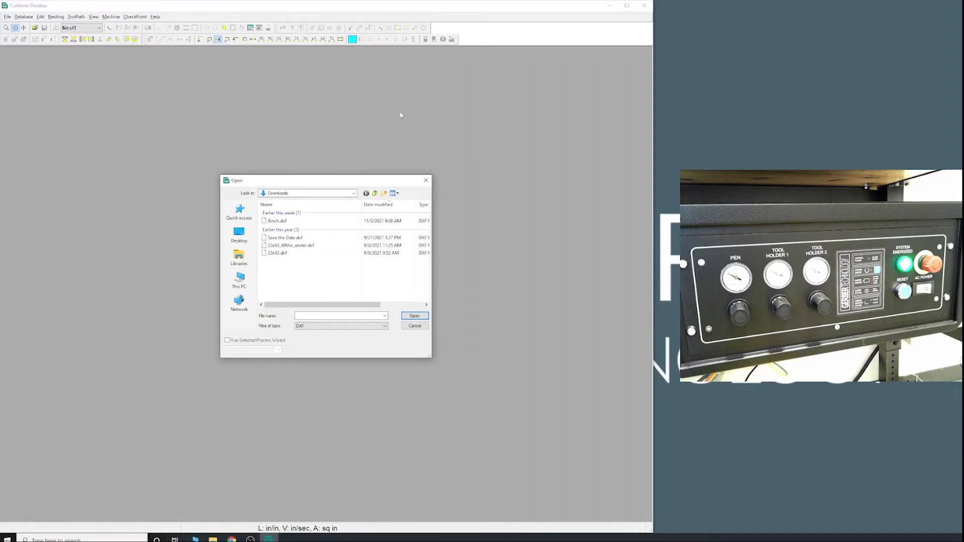
click(278, 222)
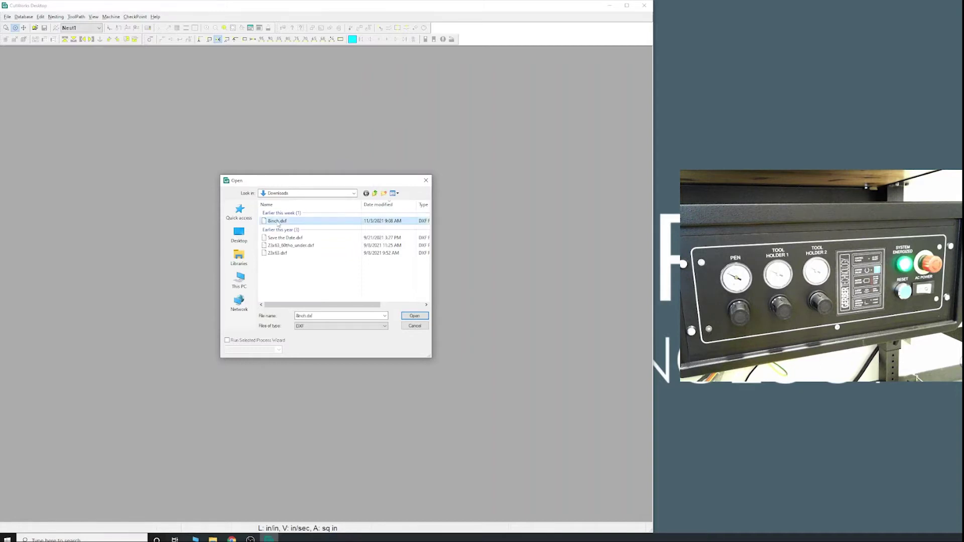
click(425, 316)
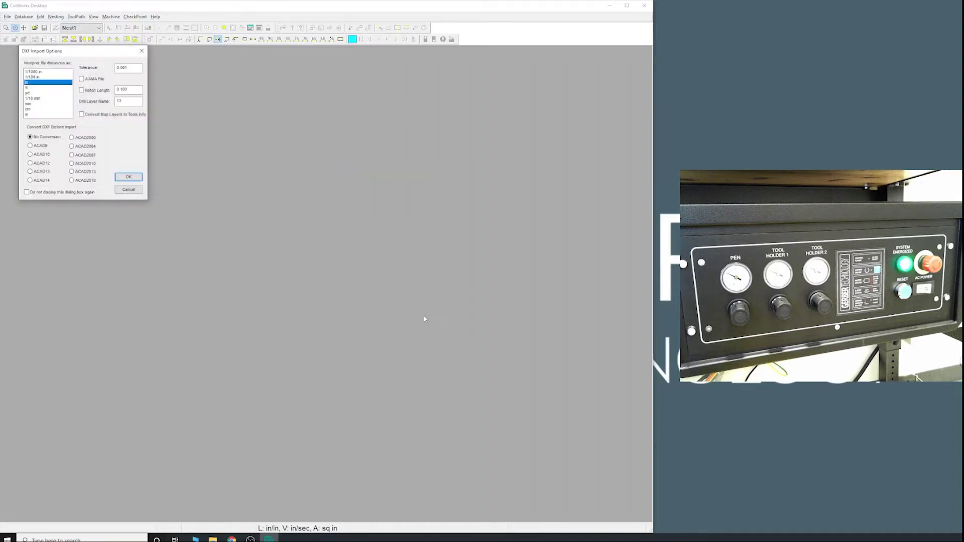
drag(95, 52, 102, 81)
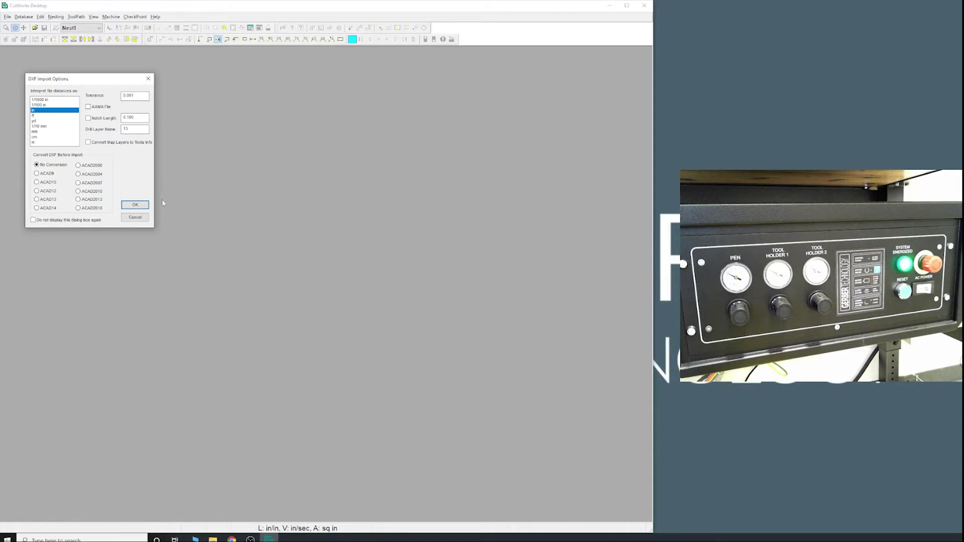
click(136, 205)
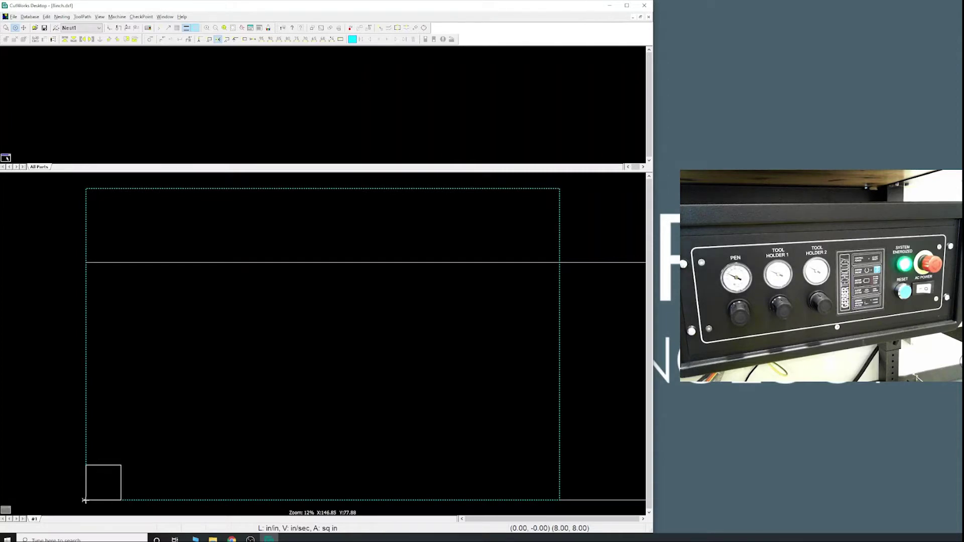
click(62, 16)
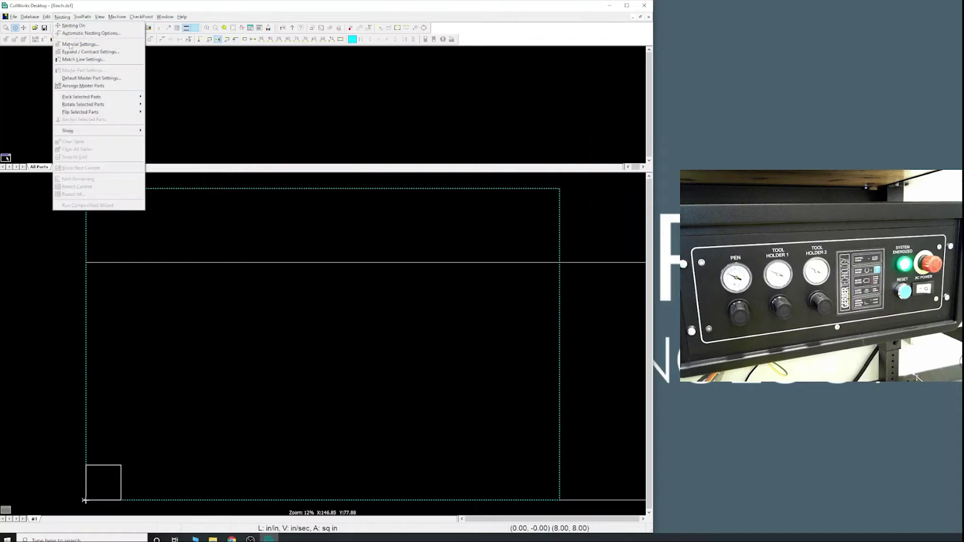
click(68, 17)
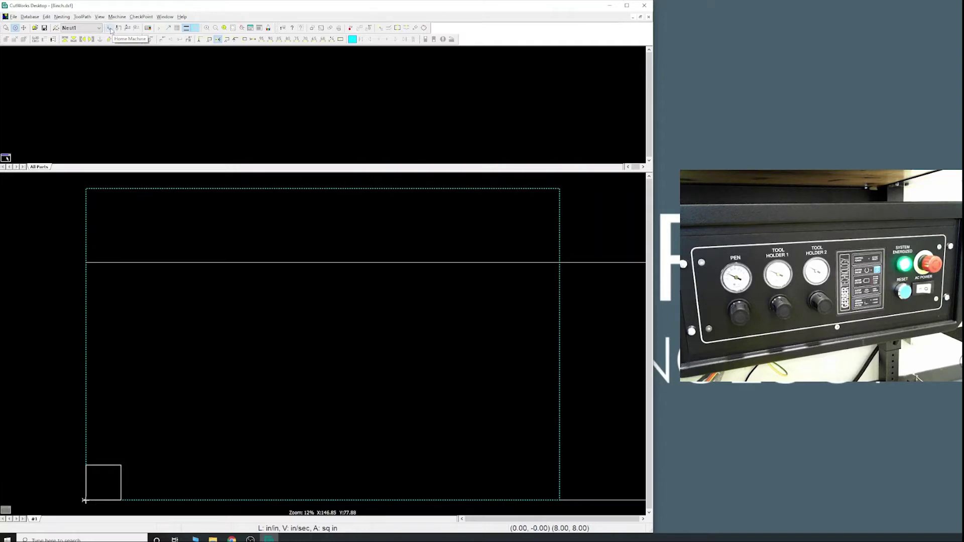
click(119, 19)
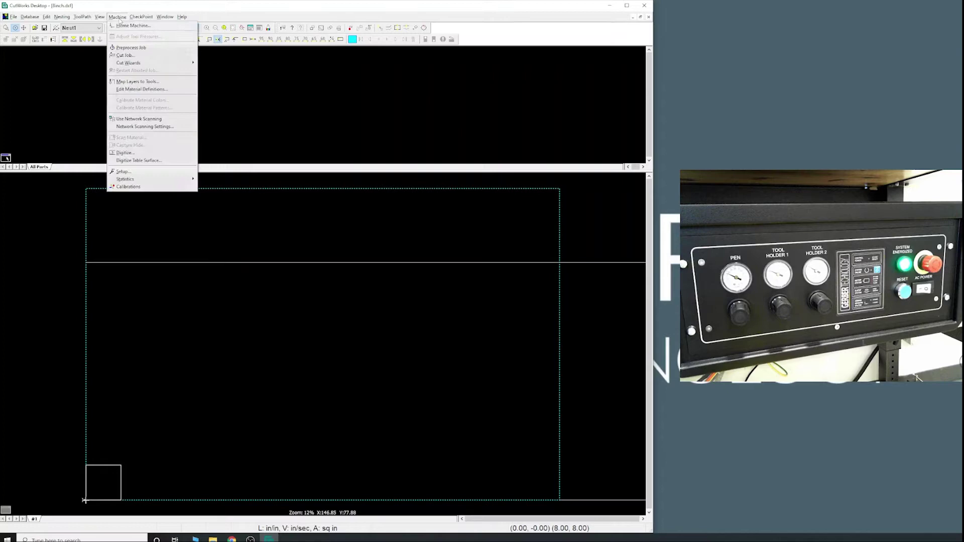
click(123, 27)
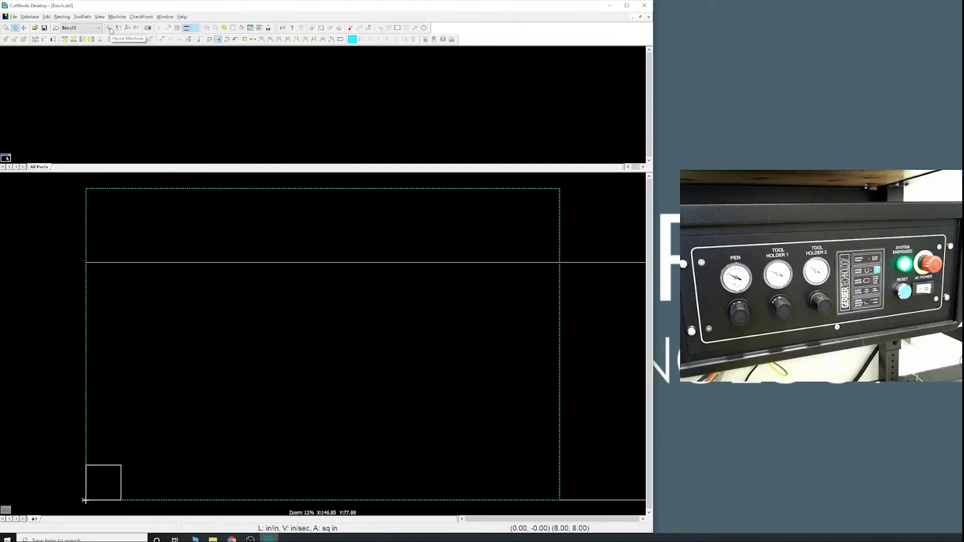
Home the cutting machine and confirm the 'machine will move' warning.
click(110, 28)
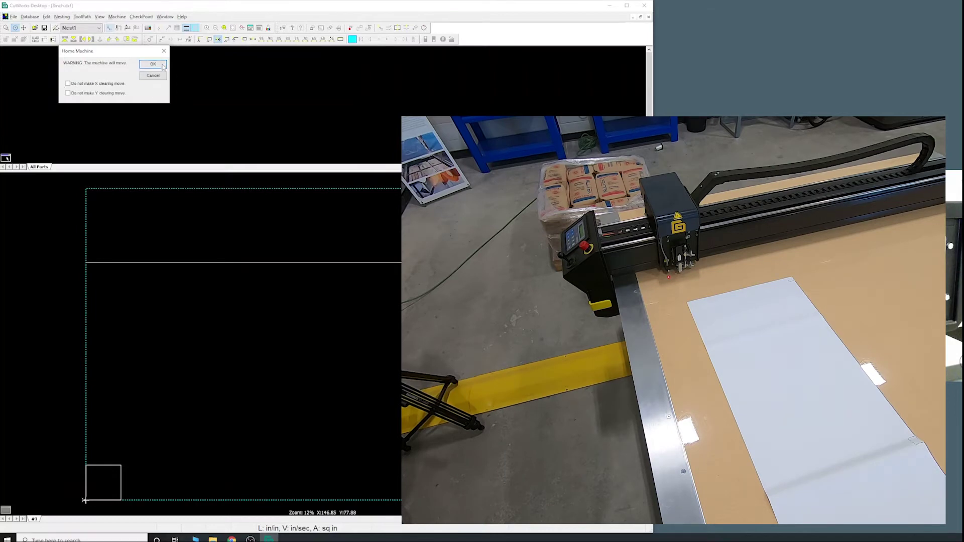
click(152, 64)
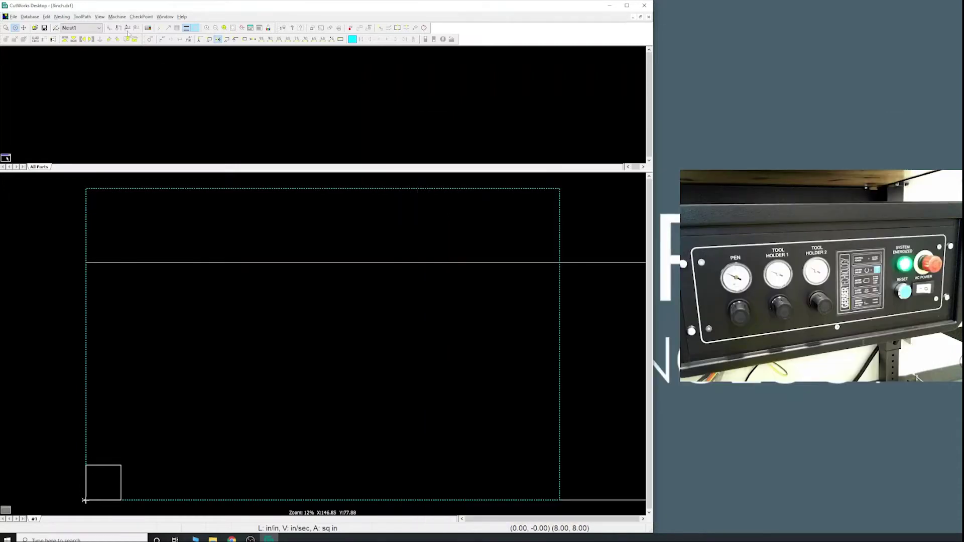
In Map Layers to Tools, set the CUTOFF layer's tool to Wheel Cutter, accepting the default holder.
click(118, 28)
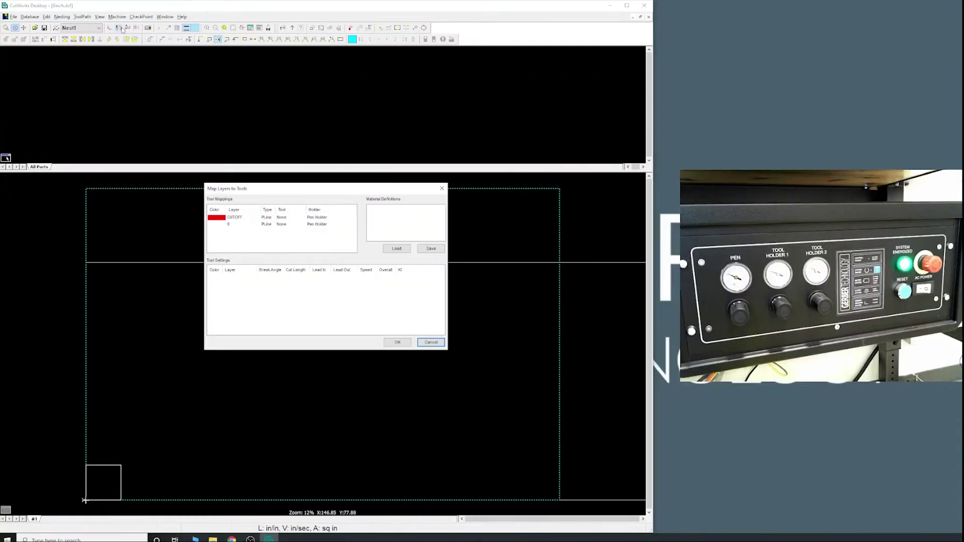
click(285, 219)
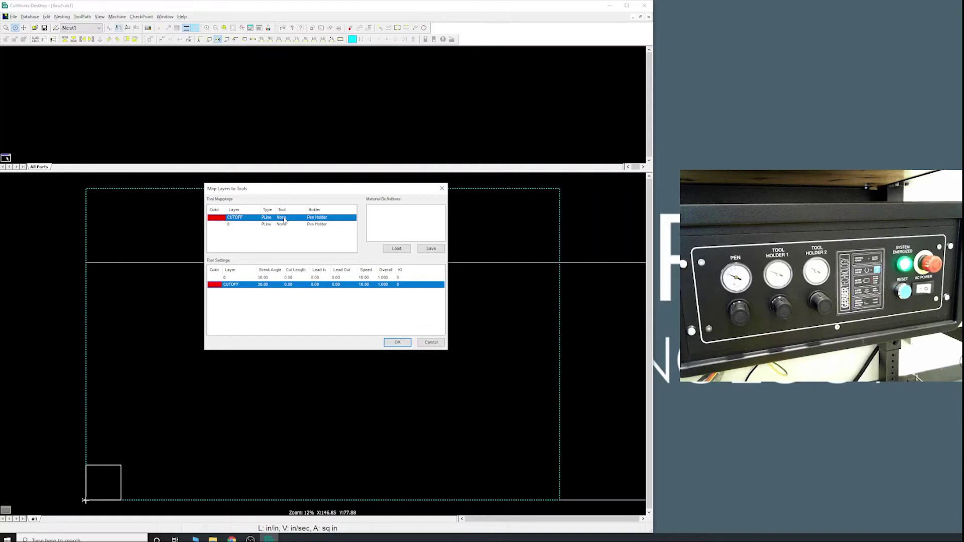
click(442, 189)
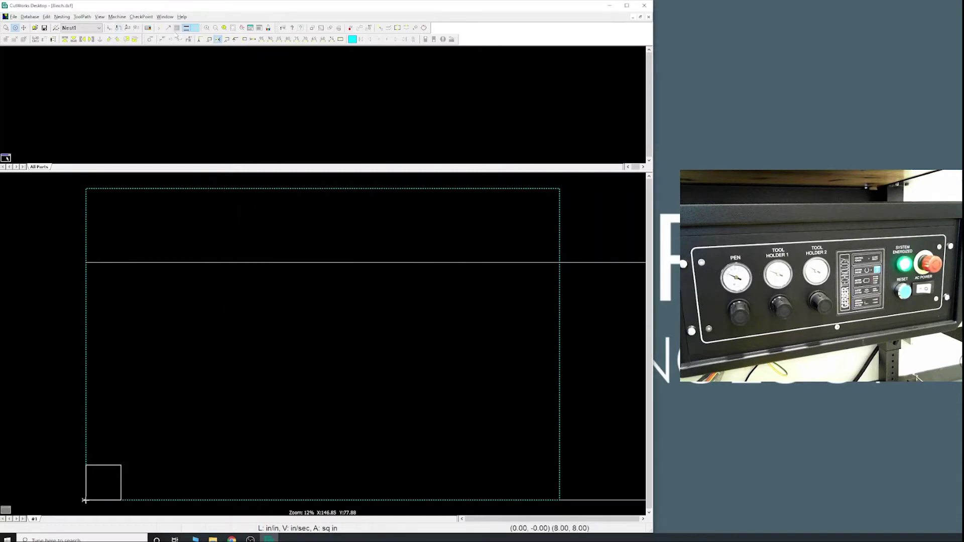
click(119, 28)
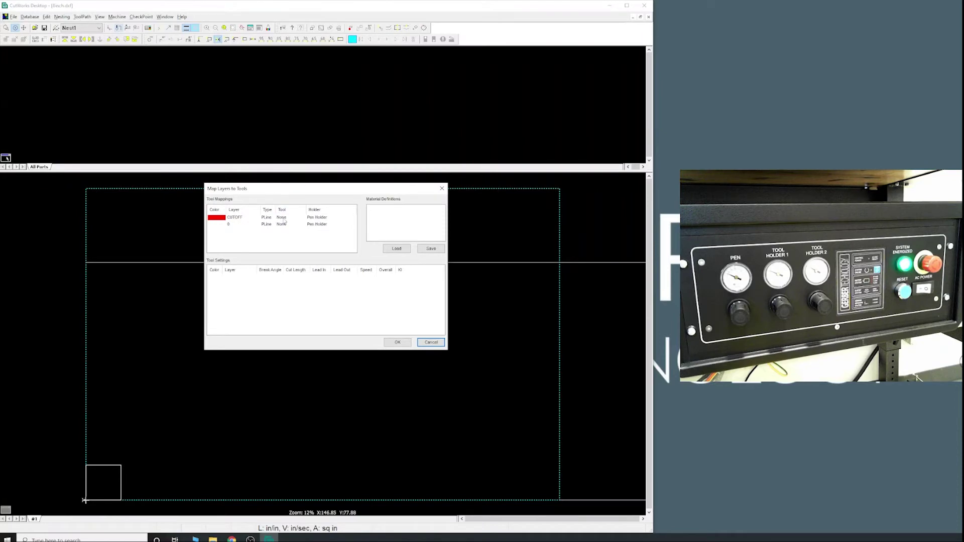
click(284, 219)
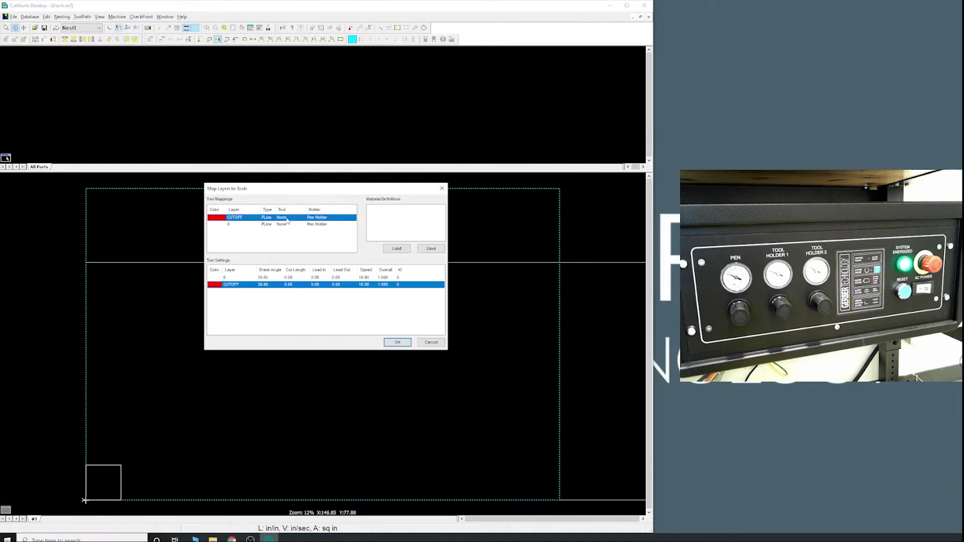
click(282, 217)
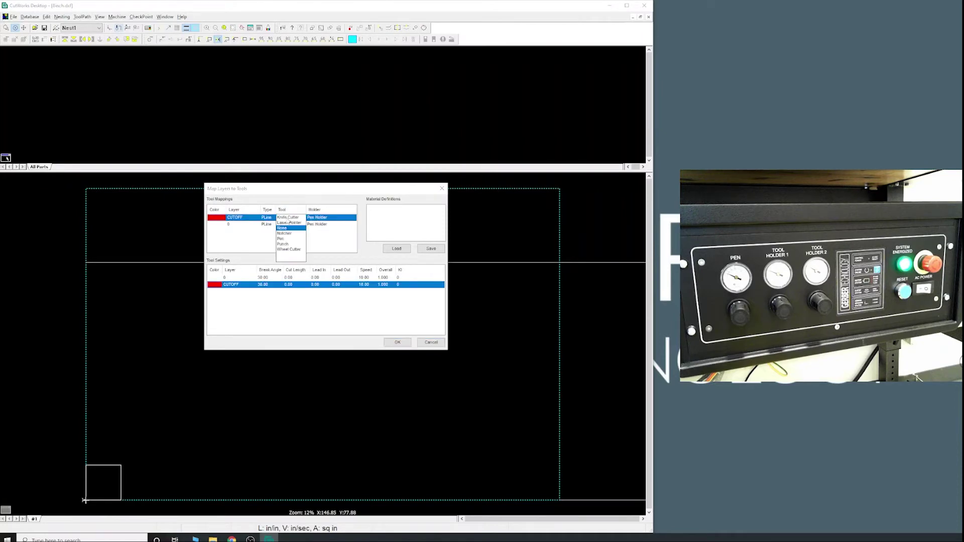
click(294, 250)
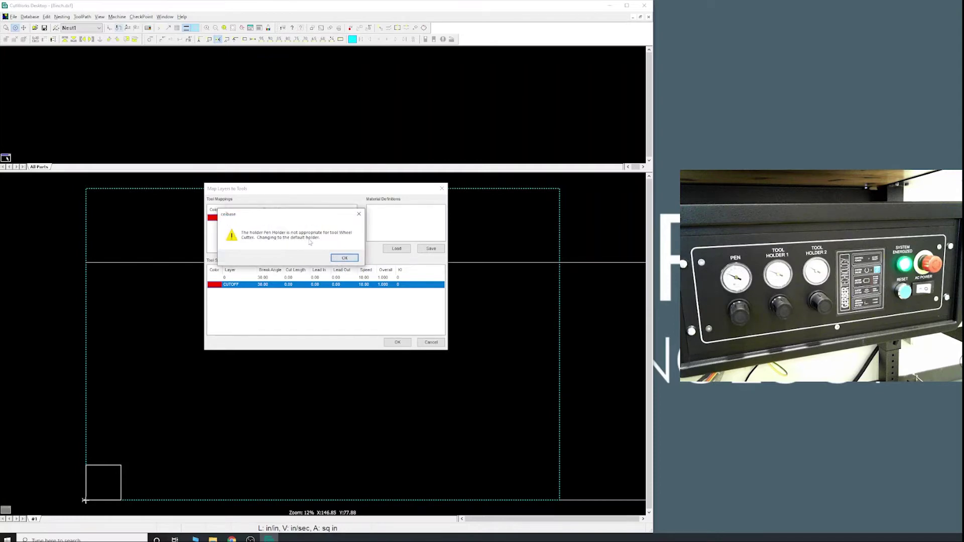
click(346, 259)
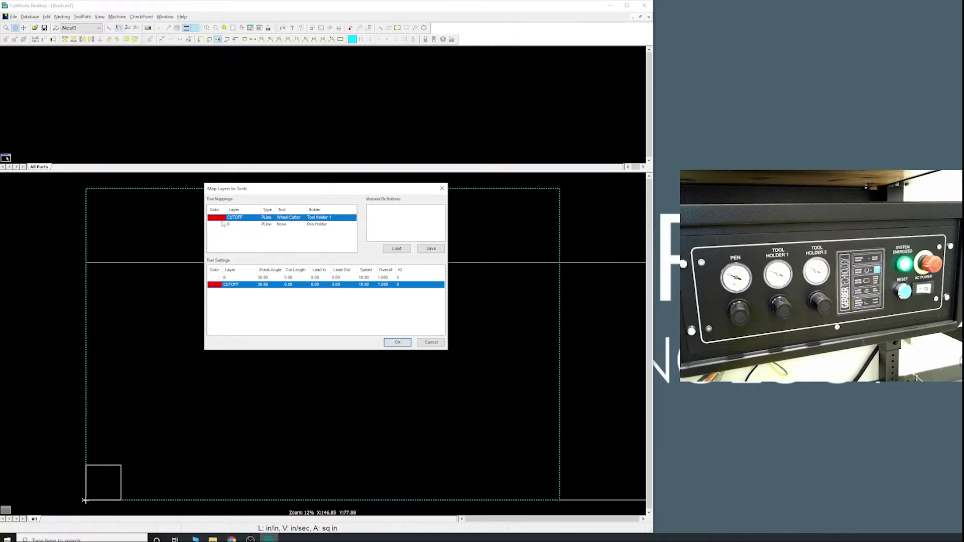
Set layer 0's tool to Wheel Cutter, accepting the switch to Tool Holder 1.
click(285, 225)
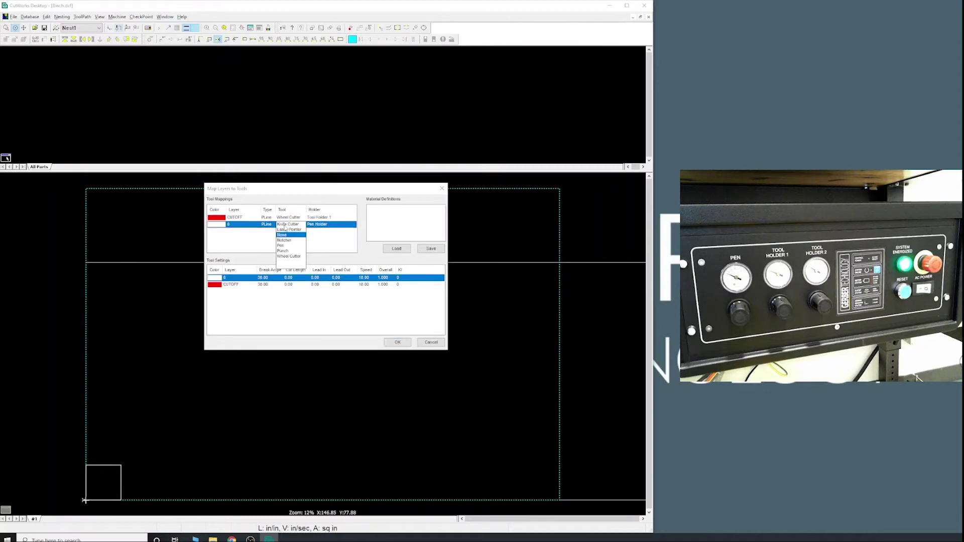
click(301, 258)
click(341, 266)
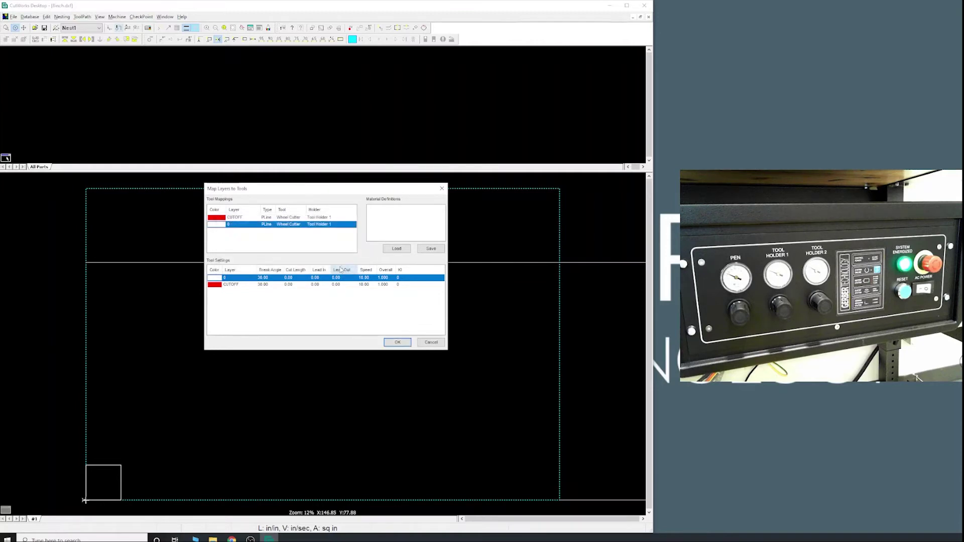
Confirm the Wheel Cutter layer mappings with OK and open the cut job's Starting Options.
click(396, 343)
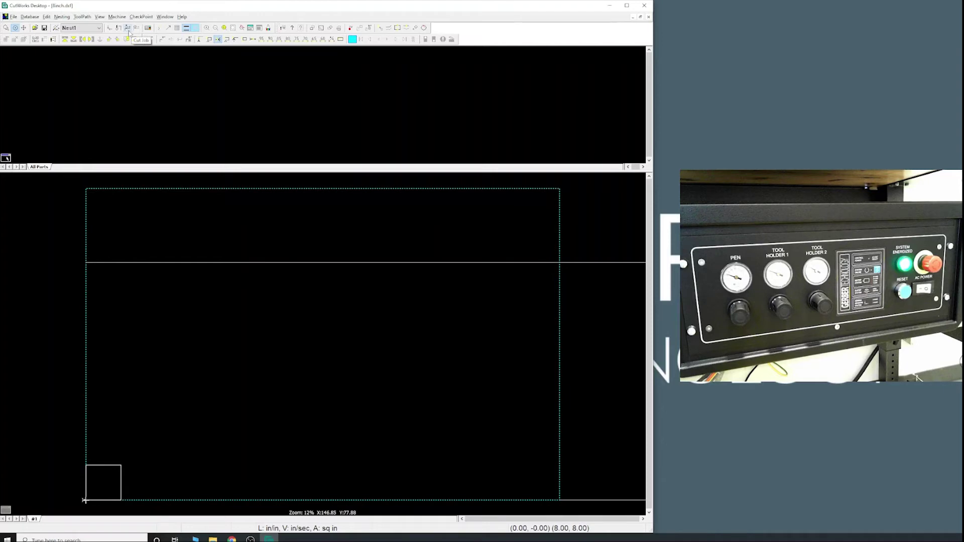
click(129, 31)
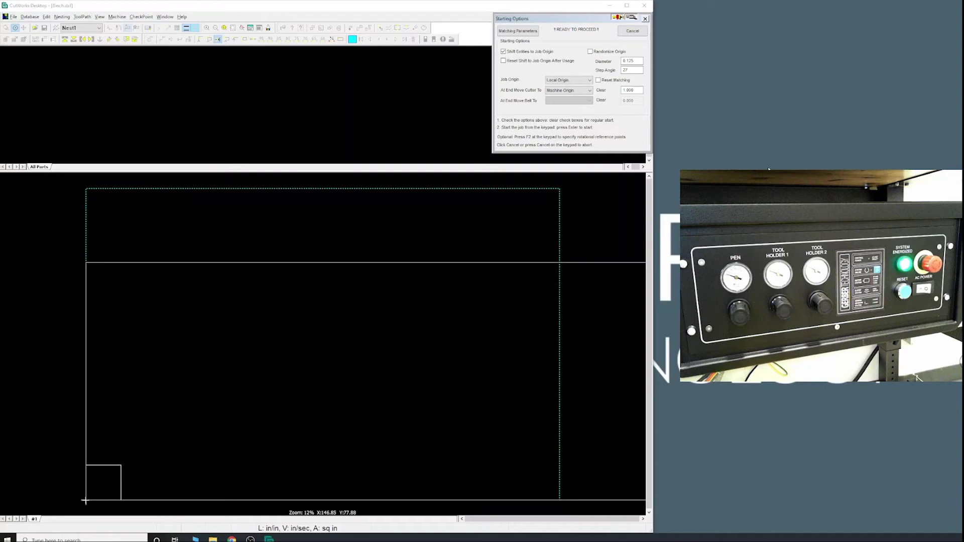
Close the Starting Options dialog to return to the Nest1 layout.
click(646, 19)
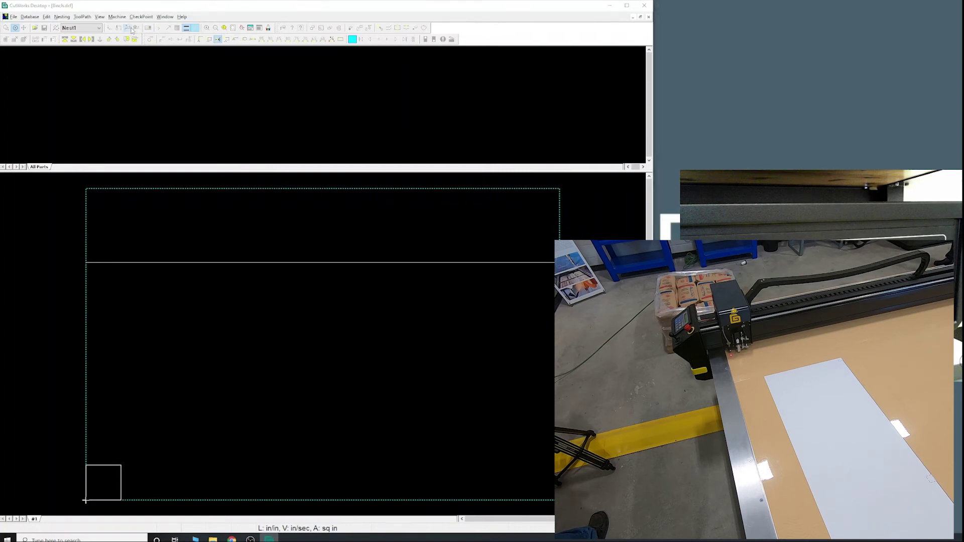
Reopen the cut job's Starting Options and drag the window lower on screen.
click(152, 40)
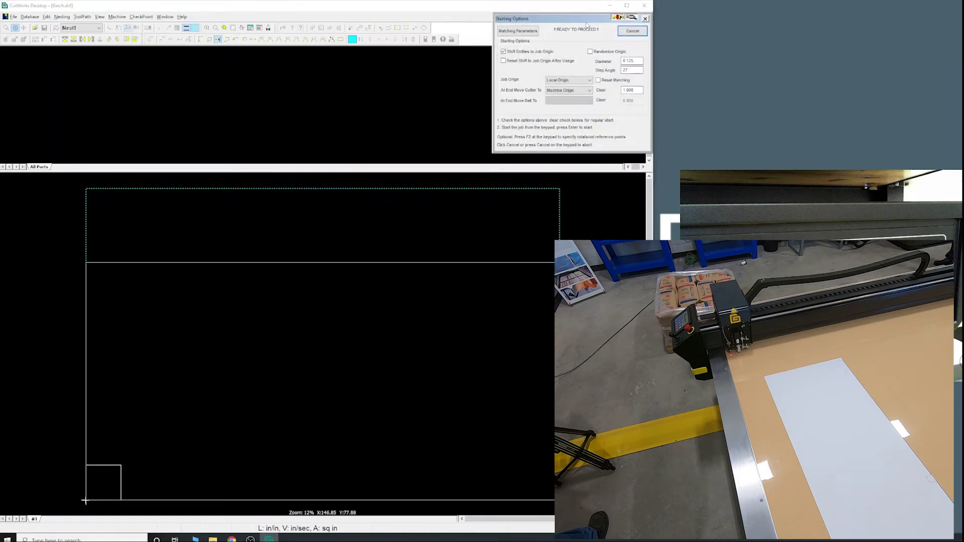
drag(584, 20, 567, 123)
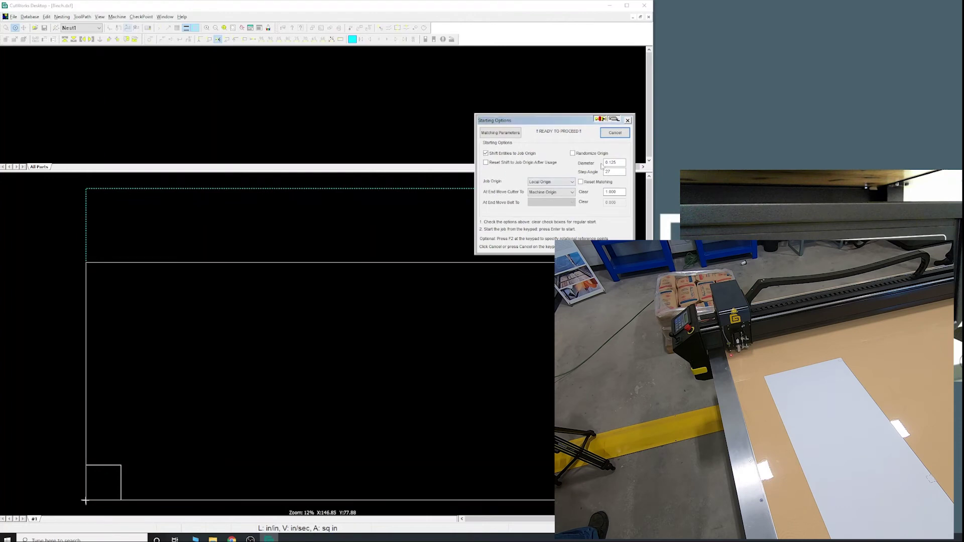